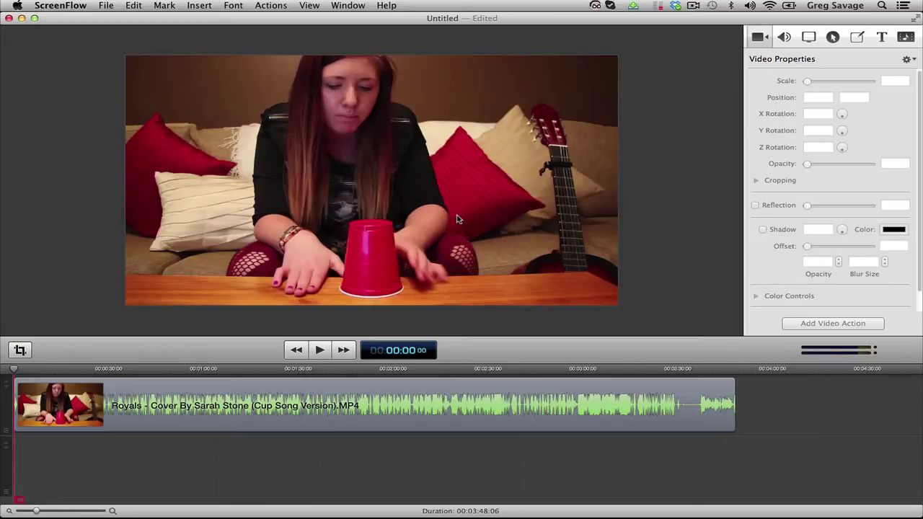
Review the cover video and trim off the clip's opening seconds
key("space")
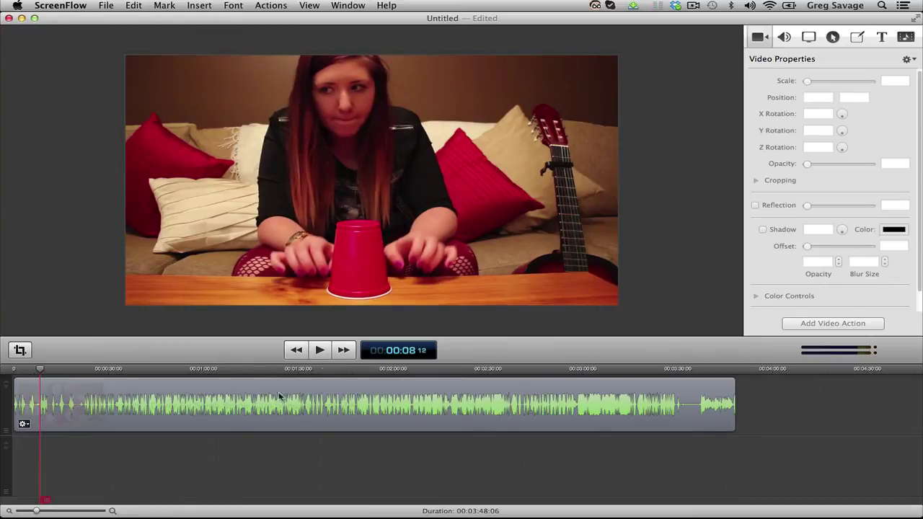
left_click_drag(37, 512, 54, 514)
key("space")
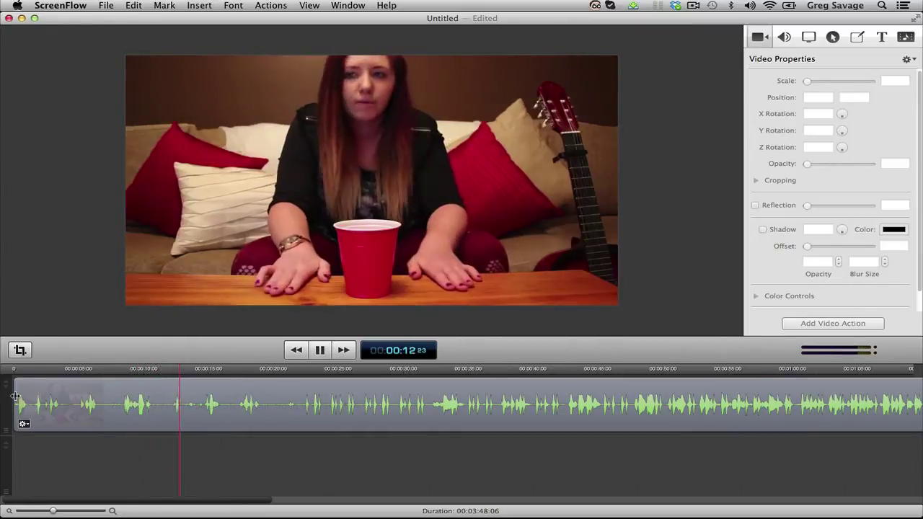
left_click_drag(20, 400, 169, 397)
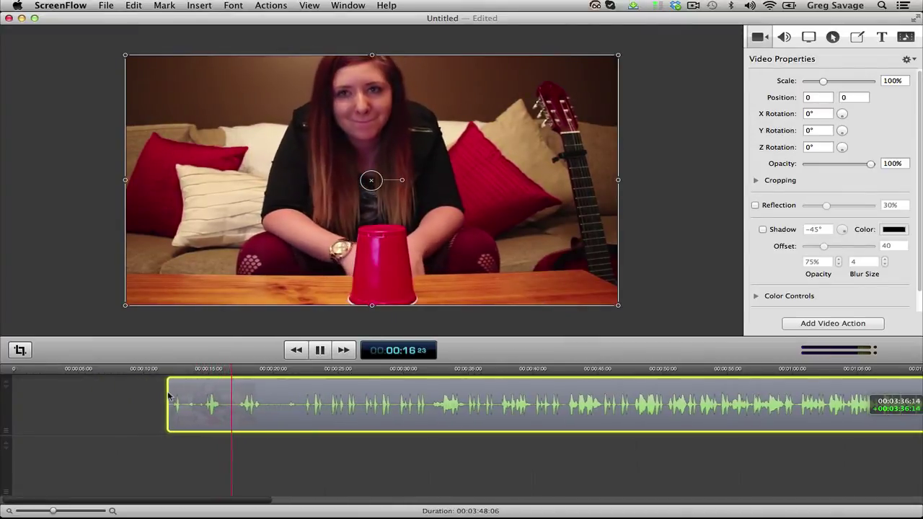
left_click(170, 370)
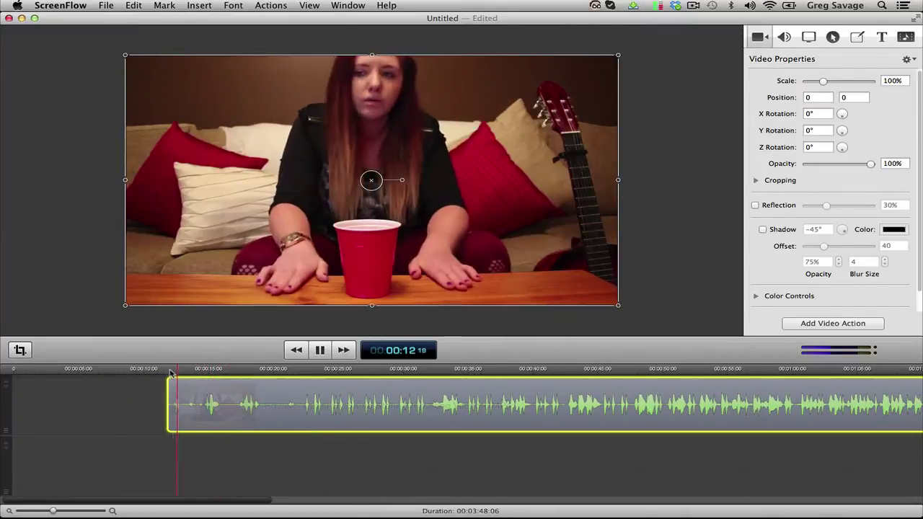
key("space")
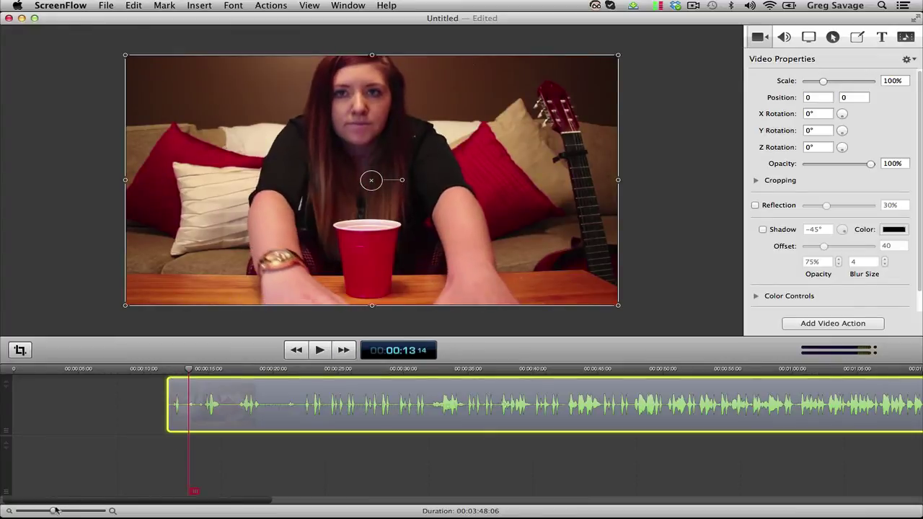
Split the clip at 00:12:15 and delete the opening piece, leaving an empty gap
left_click_drag(52, 510, 76, 510)
left_click(307, 375)
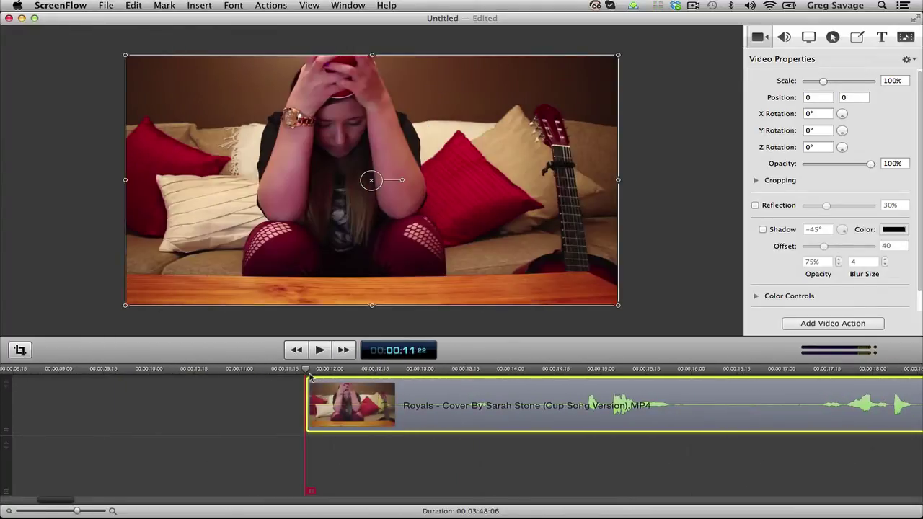
key("space")
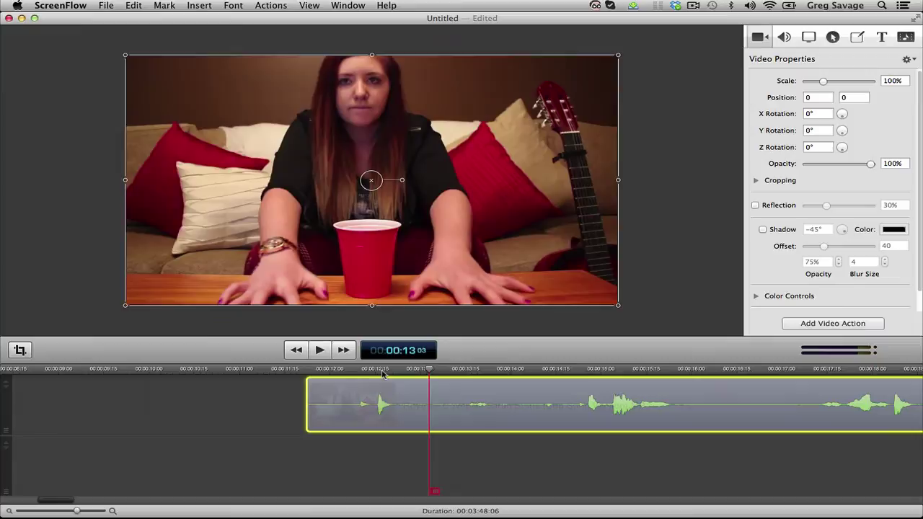
left_click(375, 370)
mouse_move(375, 371)
left_mouse_down()
mouse_move(454, 370)
mouse_move(375, 370)
left_mouse_up()
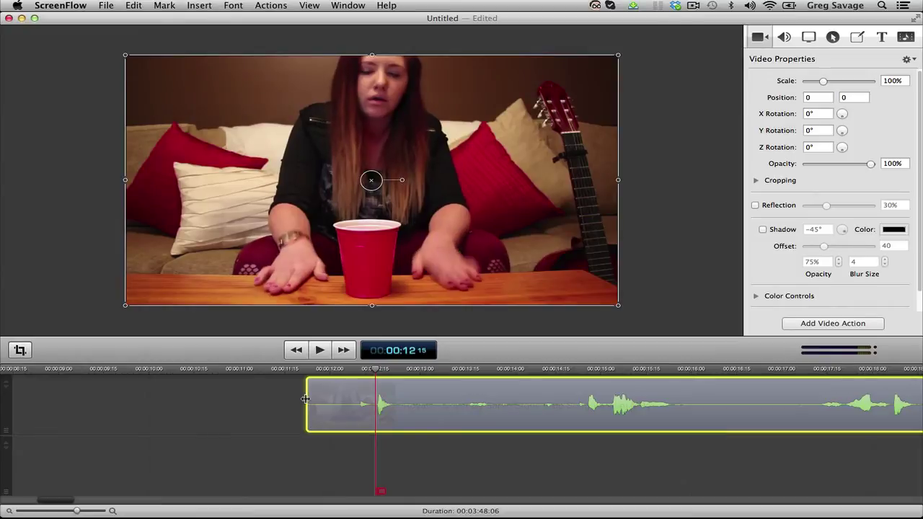
key("t")
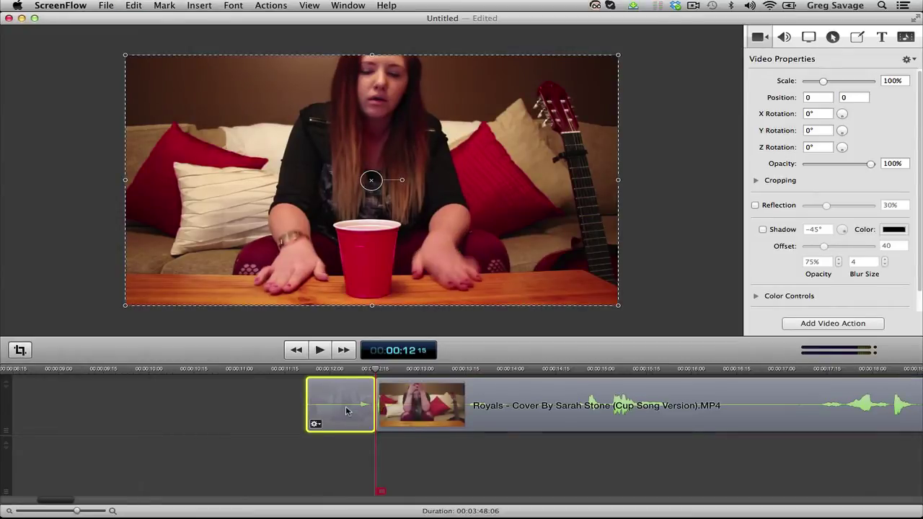
key("Delete")
right_click(345, 411)
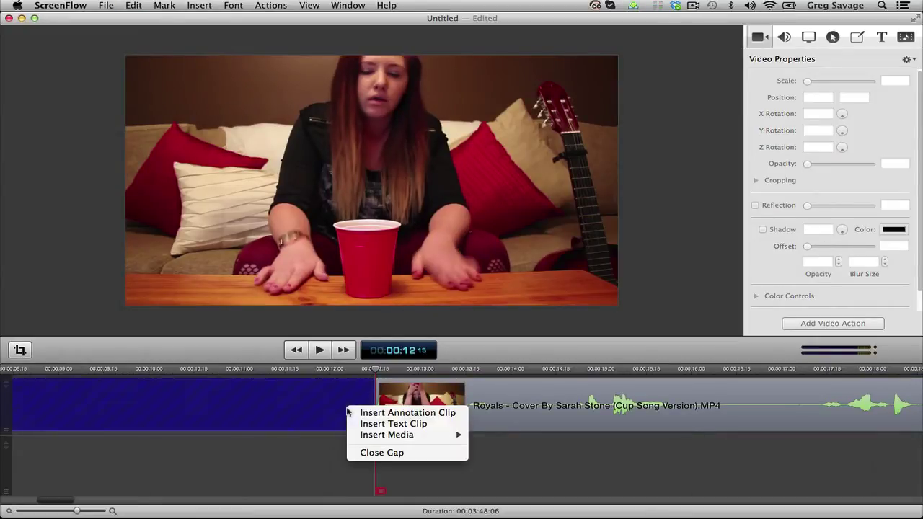
Close the leading gap so the footage starts at zero
left_click(366, 452)
left_click_drag(68, 500, 8, 498)
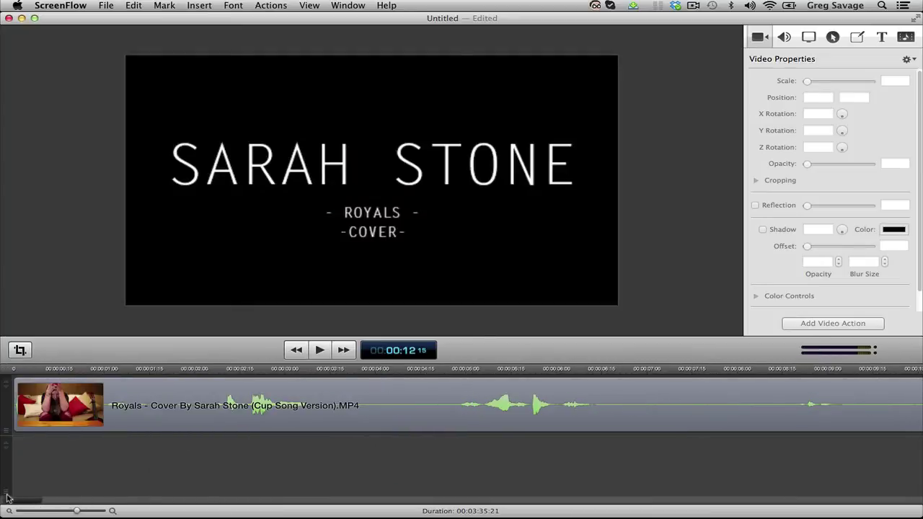
key("space")
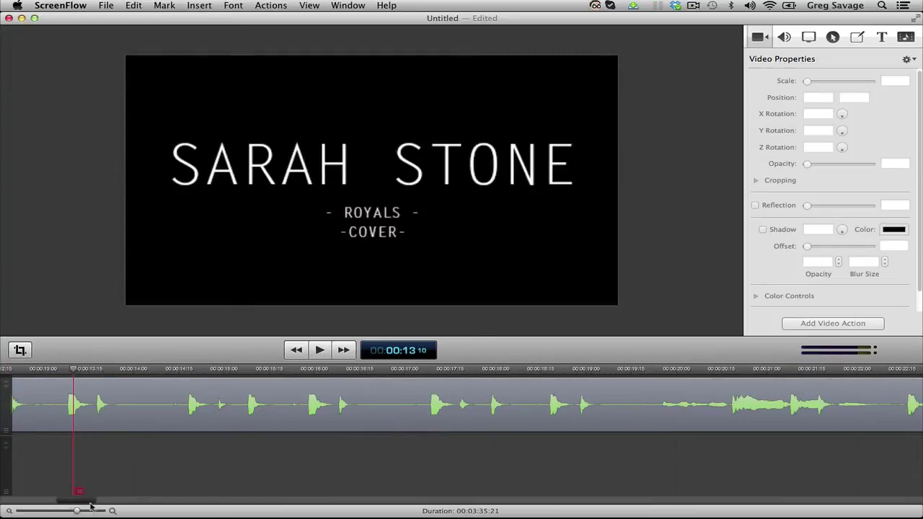
left_click_drag(75, 500, 12, 497)
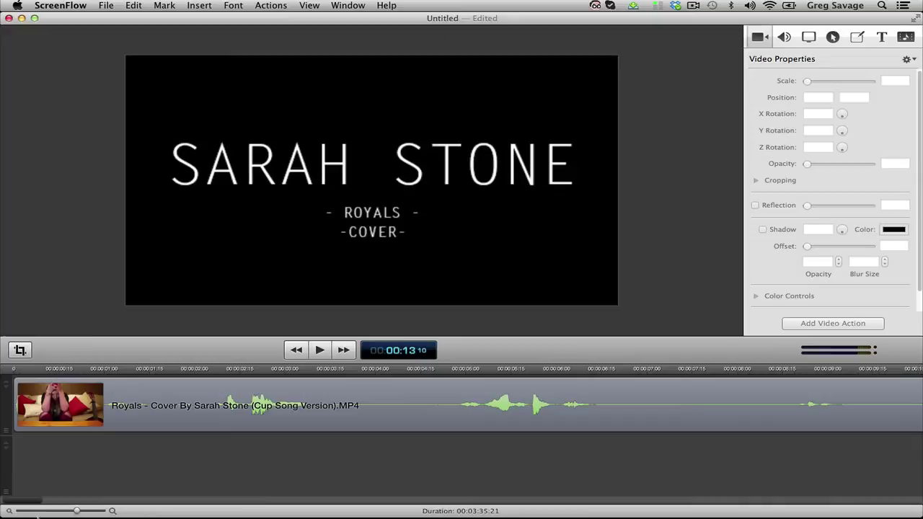
Replay the opening and locate the cut points at 00:02:07 and the title card
key("space")
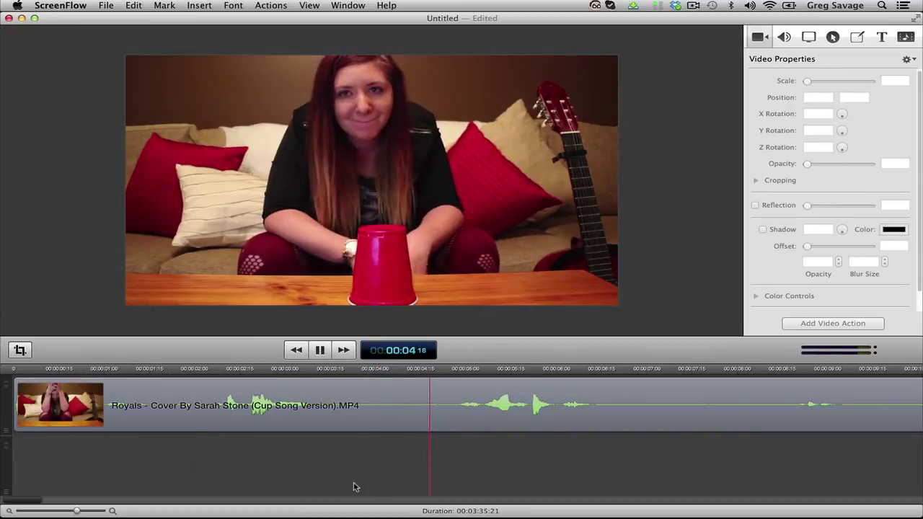
key("space")
left_click_drag(245, 368, 7, 374)
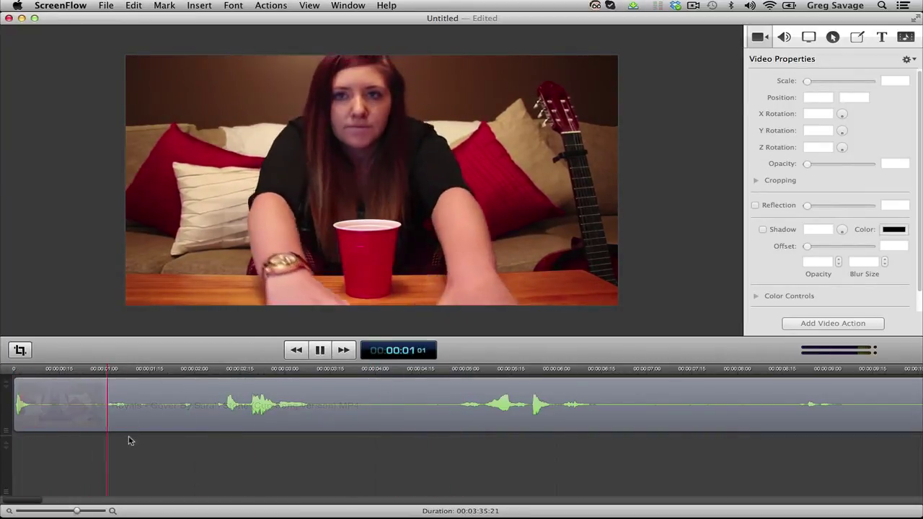
key("space")
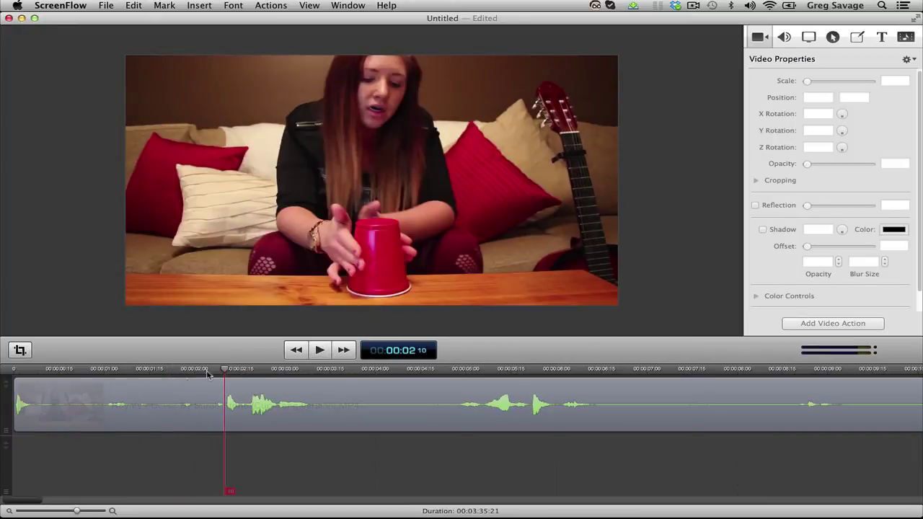
left_click_drag(224, 369, 556, 393)
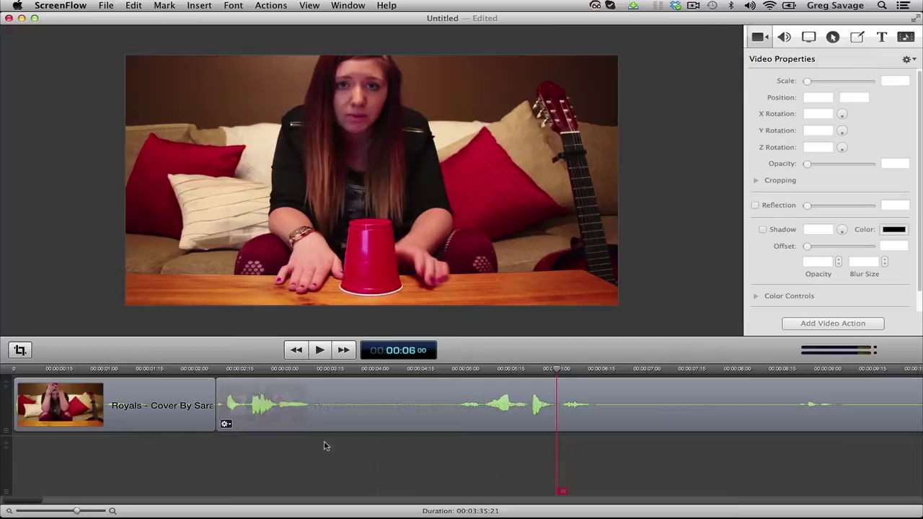
left_click_drag(77, 511, 66, 511)
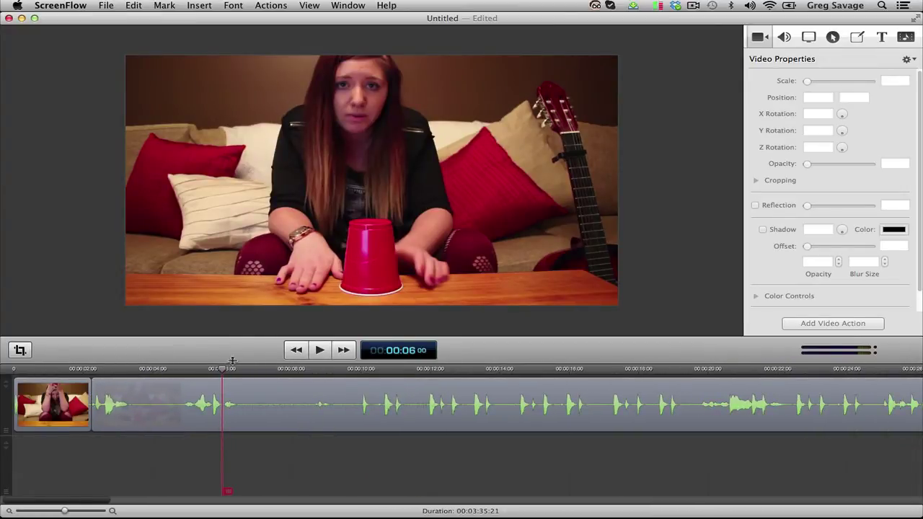
left_click_drag(222, 370, 360, 372)
Cut the footage before the title card, close the gap, and replay the opening
key("t")
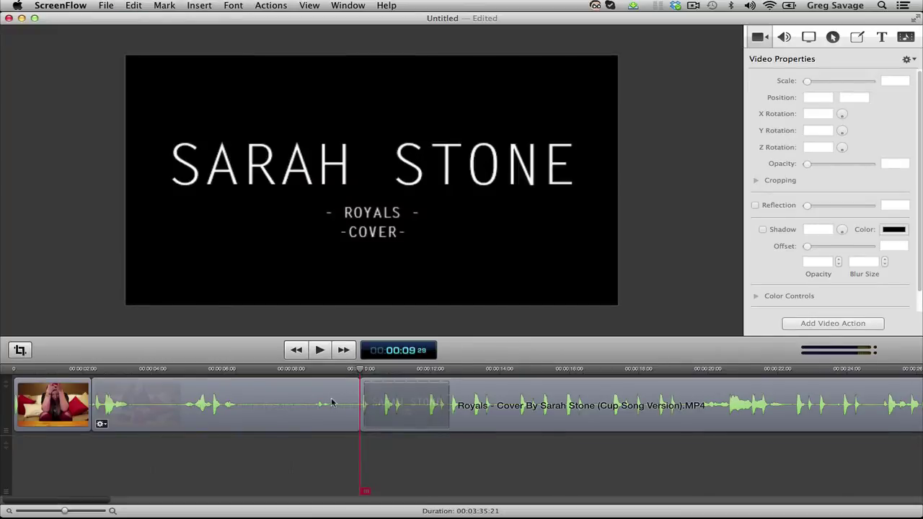
left_click(333, 402)
key("Delete")
right_click(294, 416)
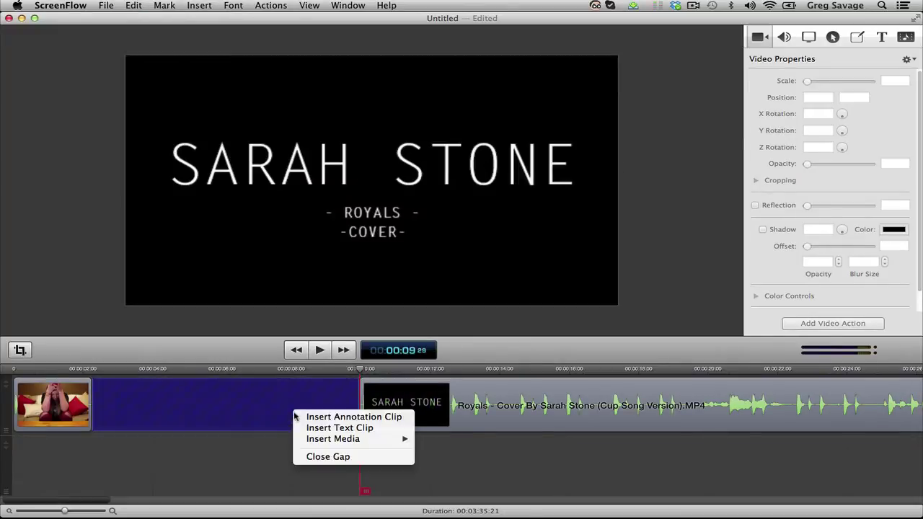
left_click(328, 456)
left_click(62, 371)
key("space")
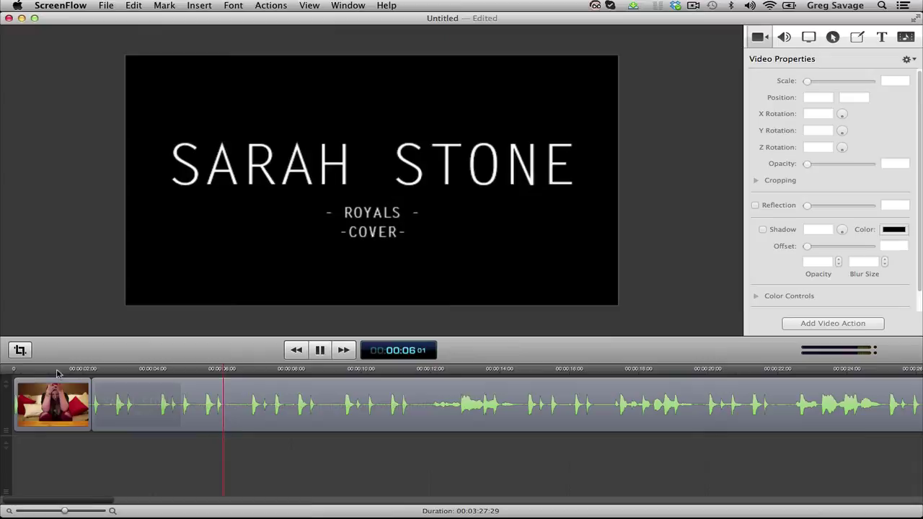
Play the video's ending from about 03:05 to find where the end card appears
key("space")
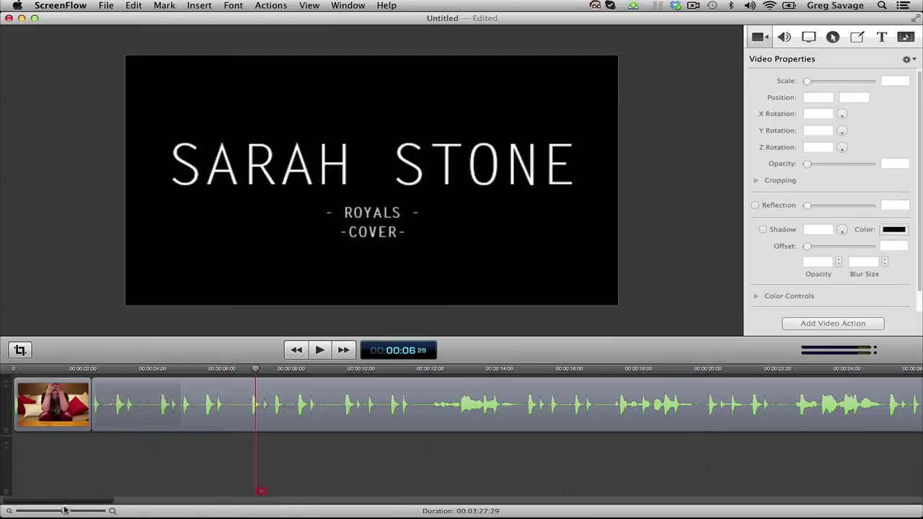
left_click_drag(63, 510, 37, 509)
left_click(710, 378)
key("space")
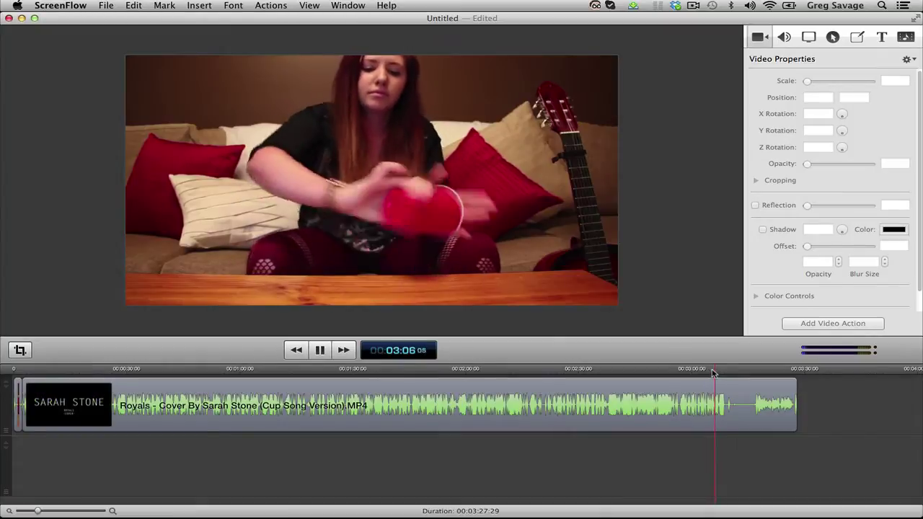
key("space")
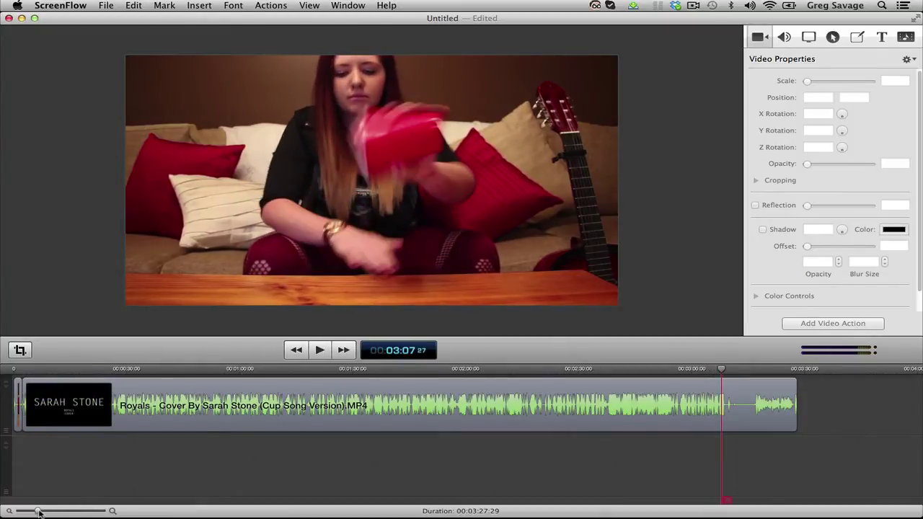
left_click_drag(37, 511, 78, 511)
key("space")
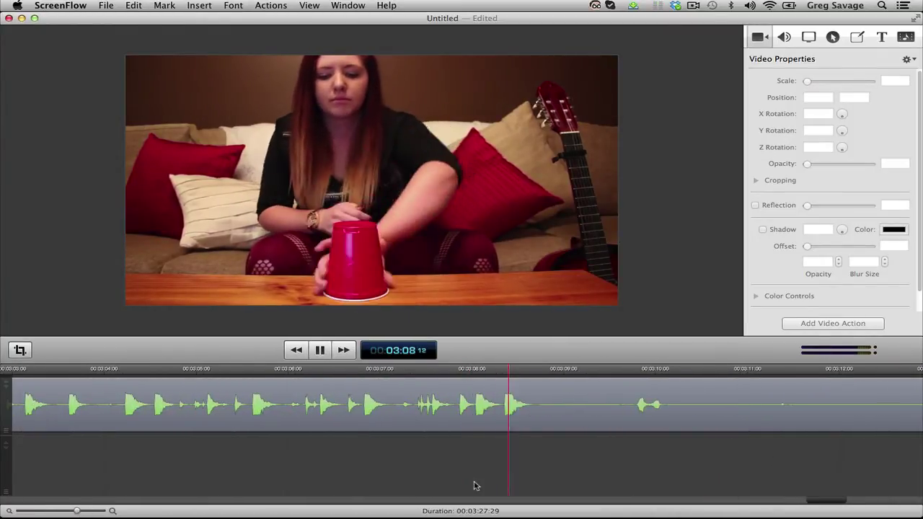
left_click_drag(836, 501, 846, 501)
key("space")
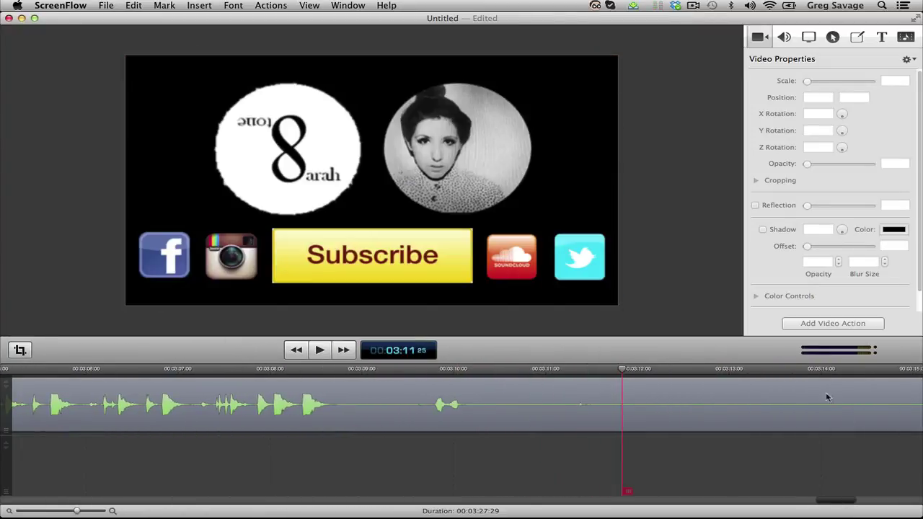
Split the clip near 03:11, just before the subscribe end card
left_click_drag(625, 370, 607, 372)
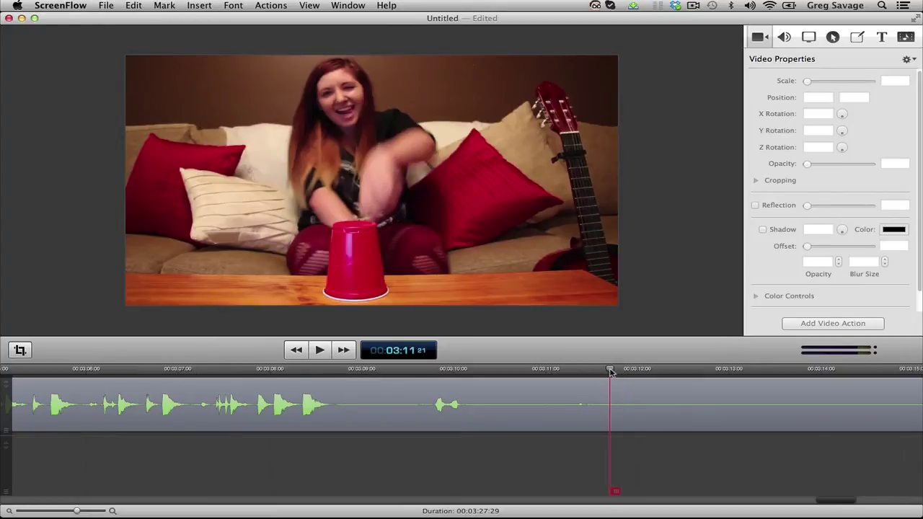
left_click_drag(76, 510, 88, 511)
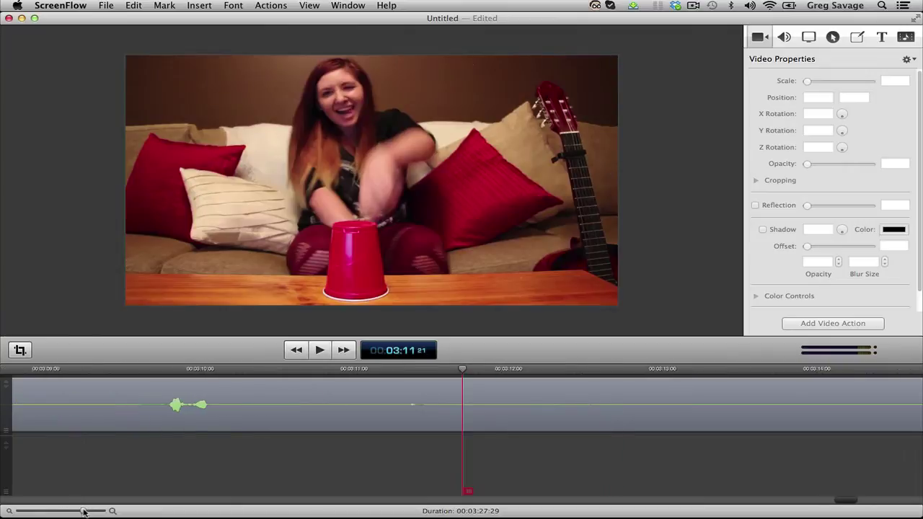
key("Right")
key("Right")
key("Right")
key("Right")
key("Right")
key("Right")
key("Right")
key("Right")
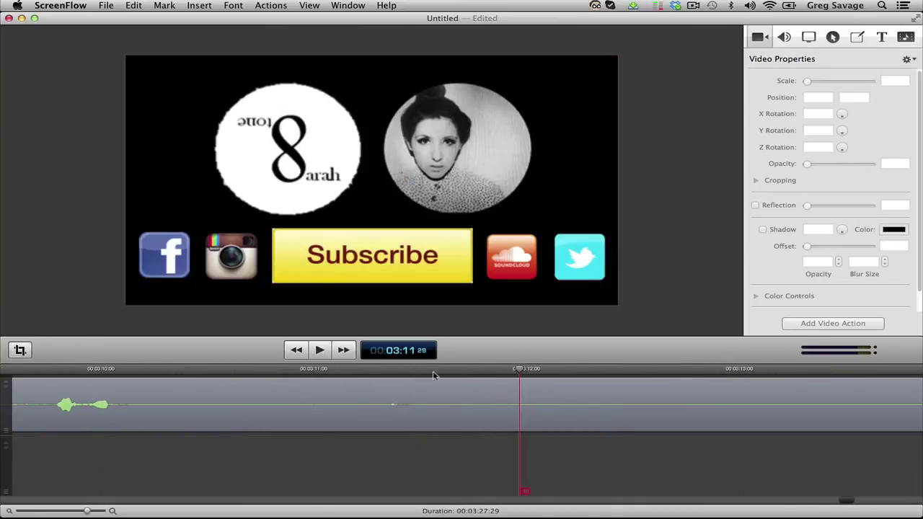
left_click_drag(509, 373, 453, 373)
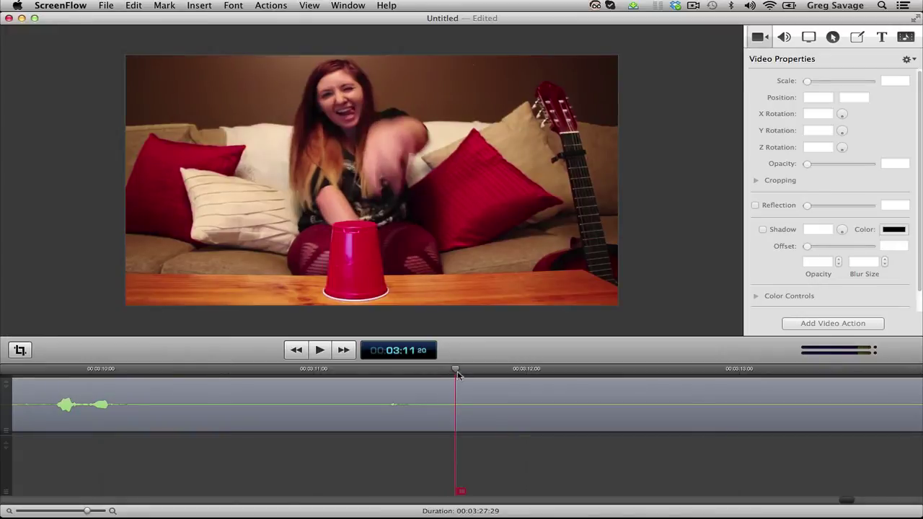
key("t")
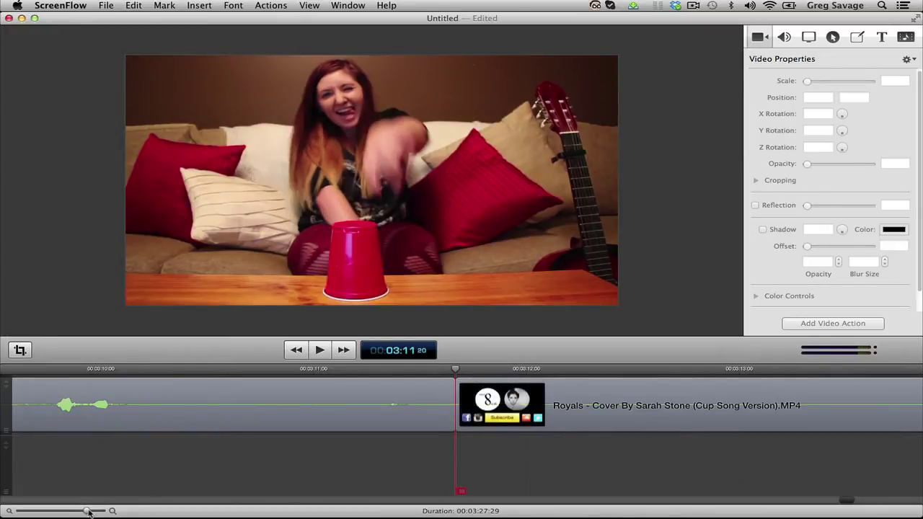
Replay from about 03:14 and set the playhead at 03:16;26 where the singer returns
left_click_drag(89, 511, 56, 511)
left_click(540, 370)
key("space")
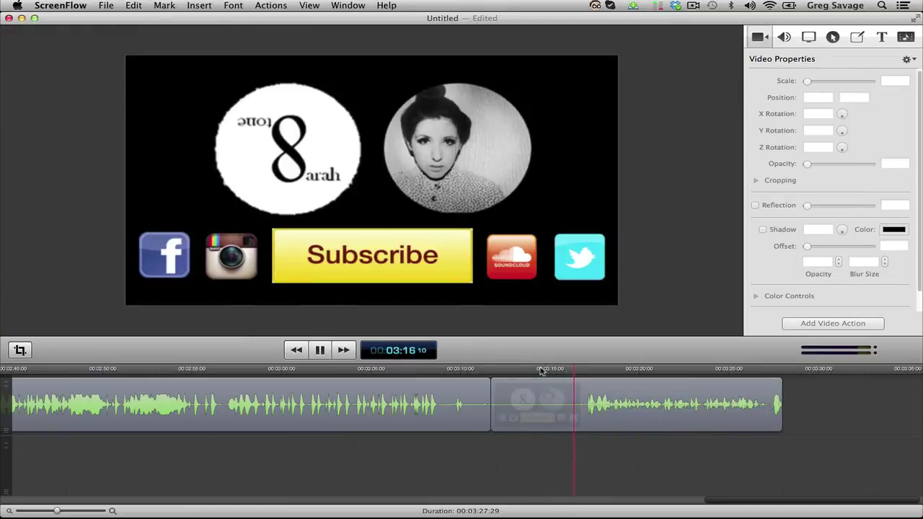
key("space")
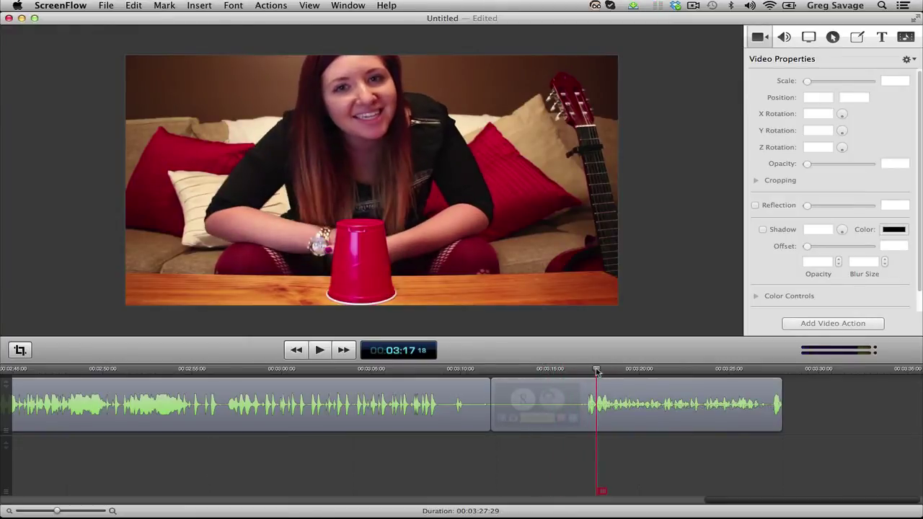
mouse_move(596, 371)
left_mouse_down()
mouse_move(570, 370)
mouse_move(584, 375)
left_mouse_up()
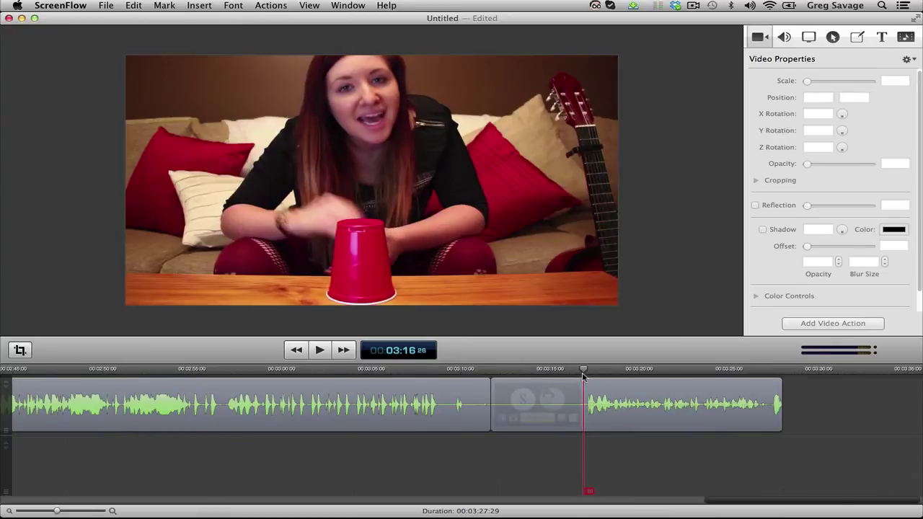
Delete the isolated outro clip and close the gap it leaves
left_click(540, 403)
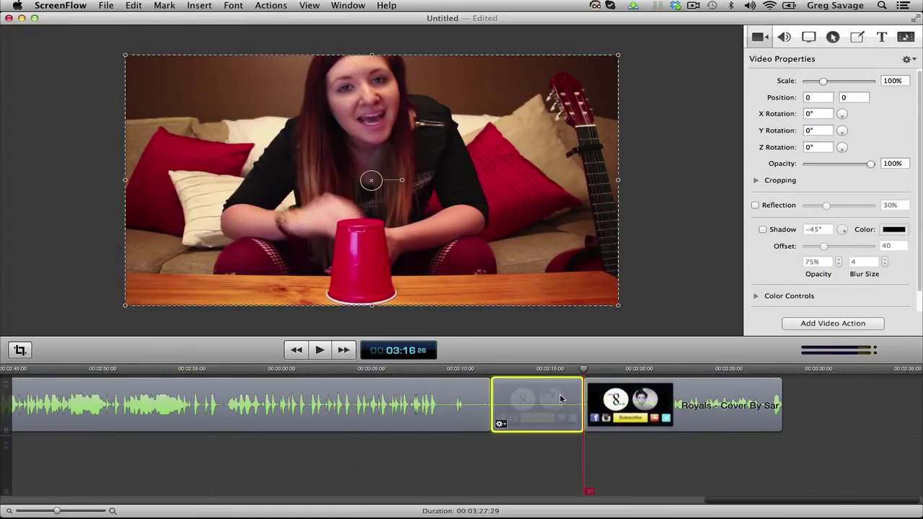
key("BackSpace")
right_click(550, 401)
left_click(569, 446)
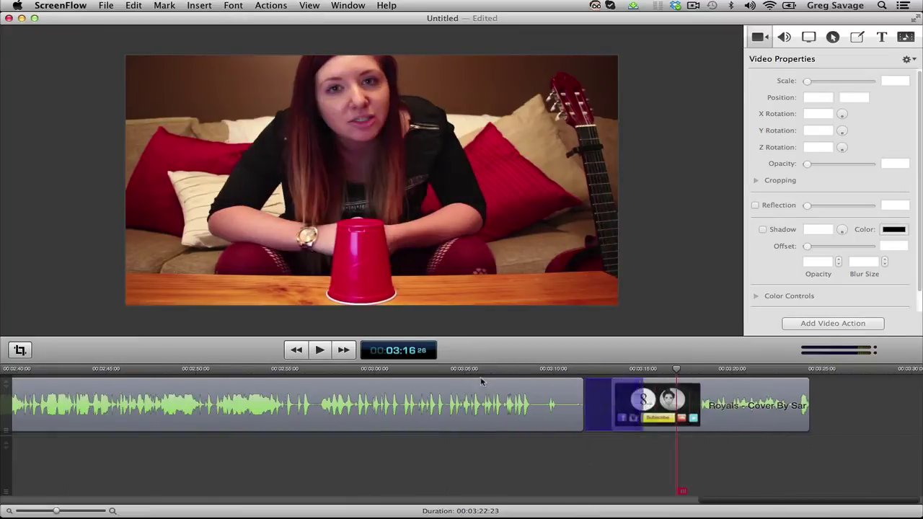
Play back from 03:10 across the new join to check the cut
left_click(565, 370)
key("space")
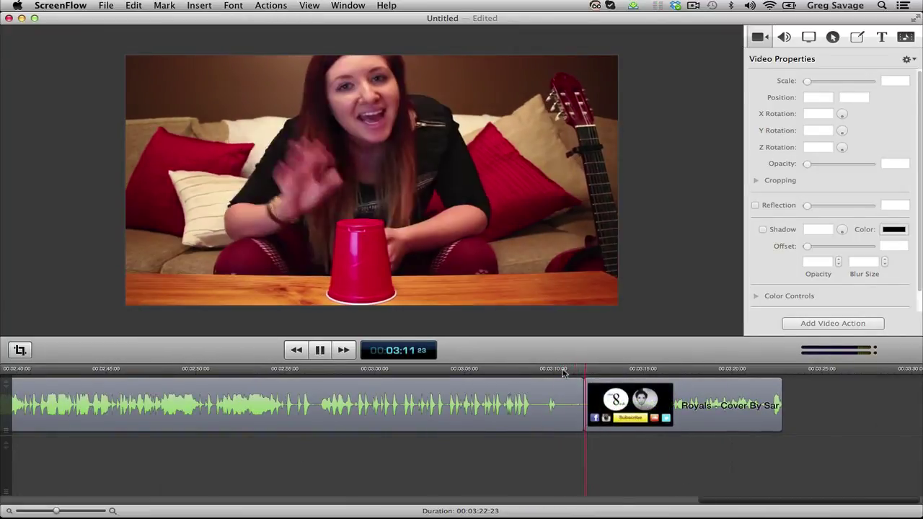
mouse_move(603, 414)
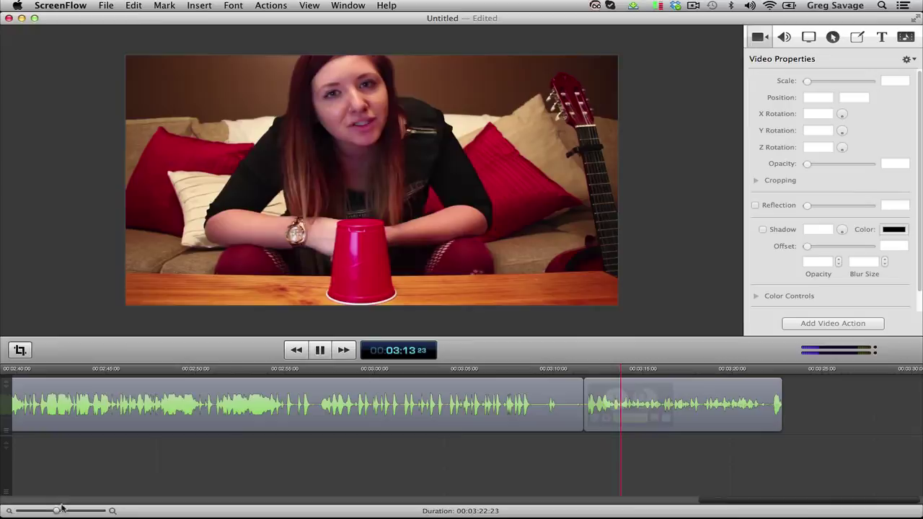
left_click_drag(56, 511, 76, 511)
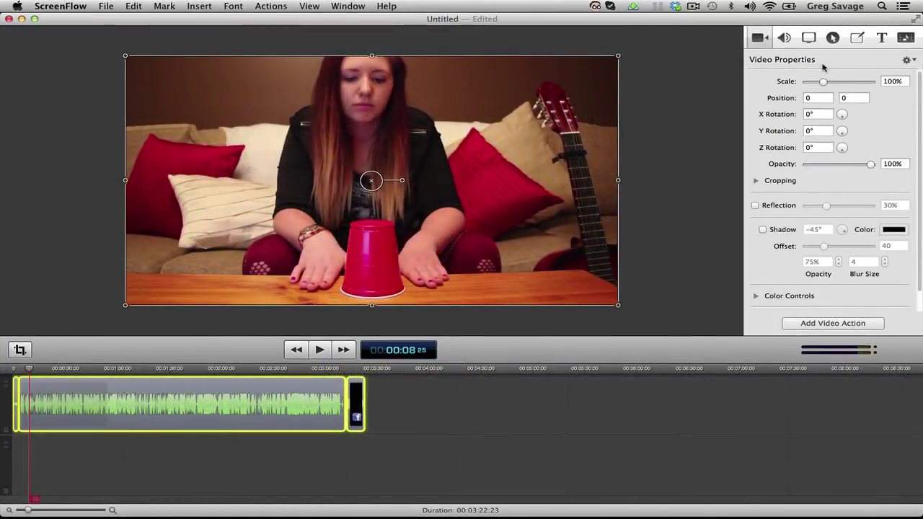
Turn on Remove Background Noise at 100% and play the clip from about 00:41
left_click(783, 37)
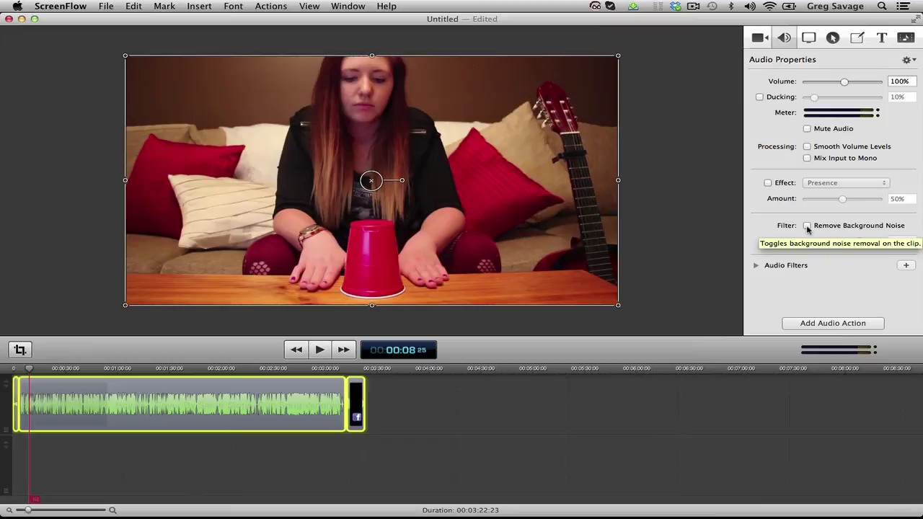
left_click(807, 227)
left_click_drag(856, 242, 870, 244)
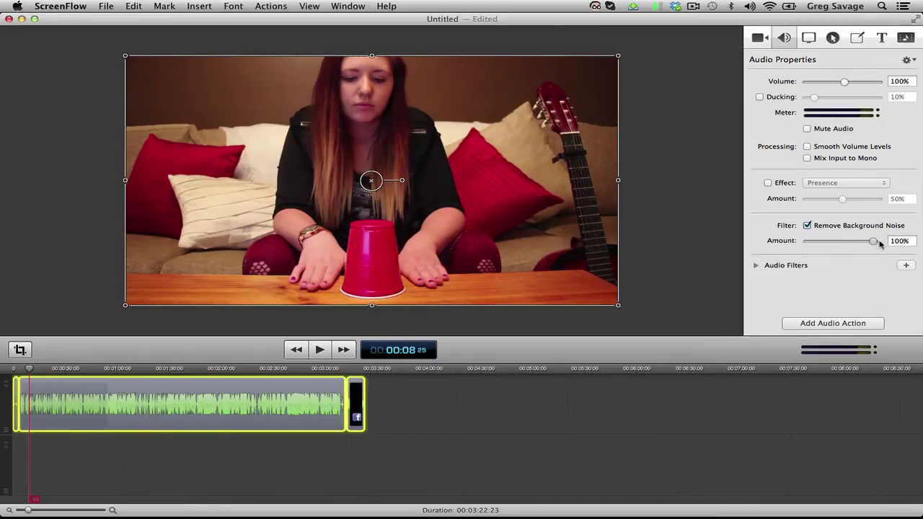
left_click(85, 365)
key("space")
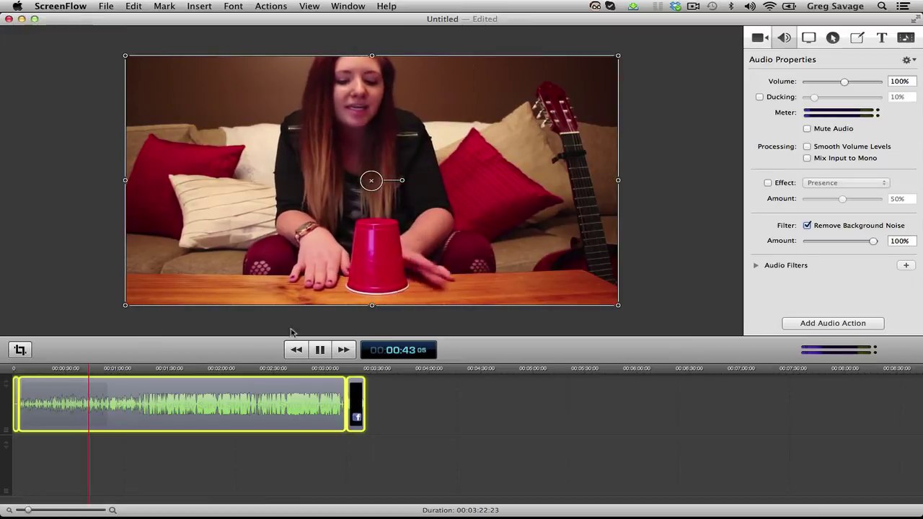
Lower the noise removal amount to 61%, 40%, then 19% while listening, then switch it off
left_click_drag(873, 242, 848, 245)
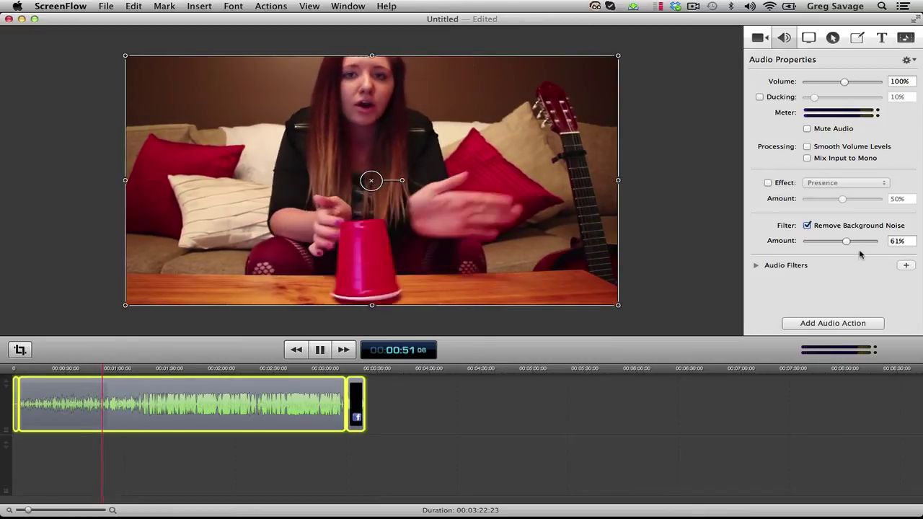
left_click_drag(847, 245, 831, 244)
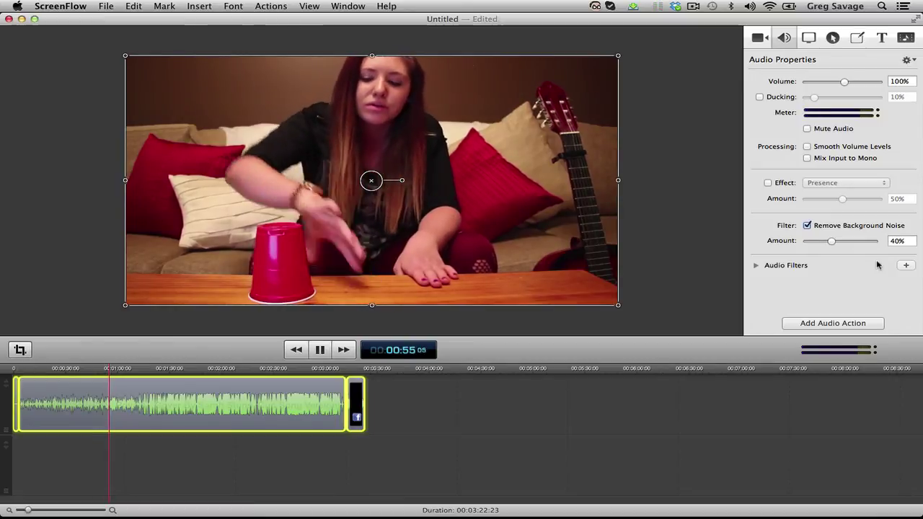
left_click_drag(833, 244, 817, 244)
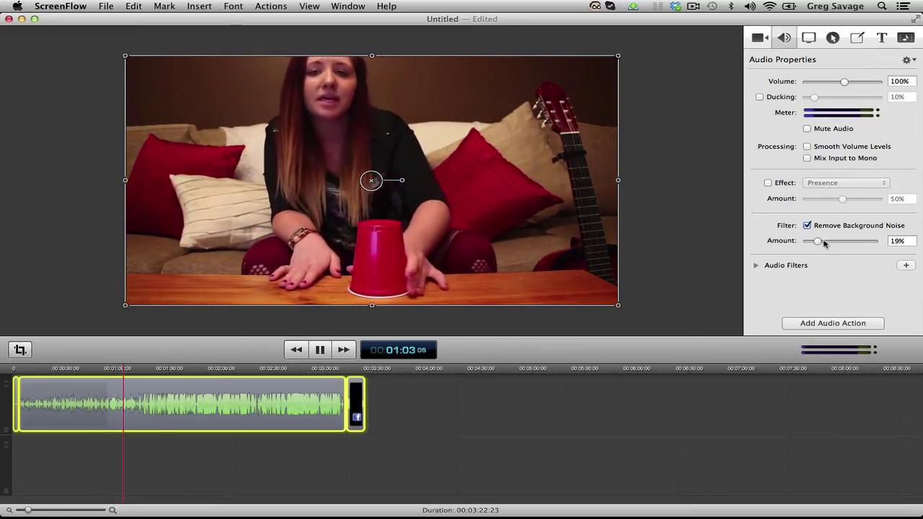
left_click(806, 225)
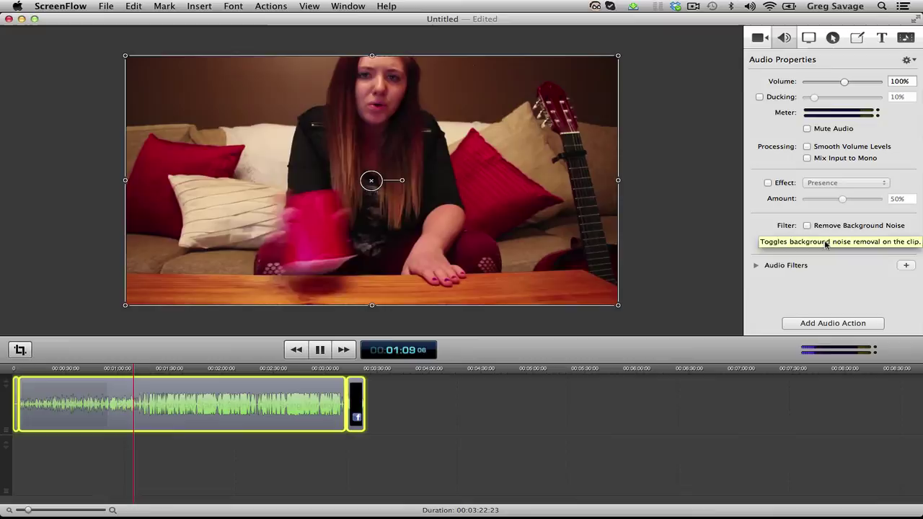
Re-enable background noise removal, raise its amount from 10% to 47%, then stop playback and deselect
left_click_drag(815, 242, 811, 243)
left_click(806, 225)
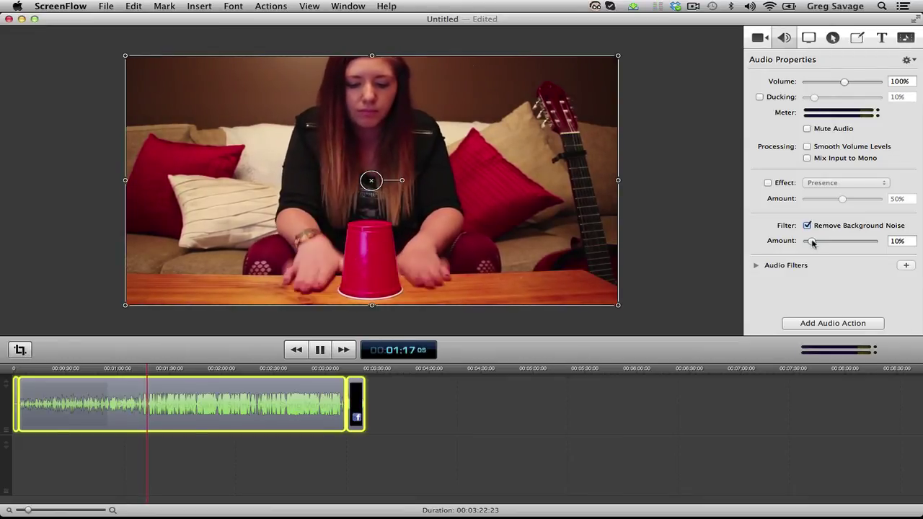
left_click_drag(812, 243, 828, 243)
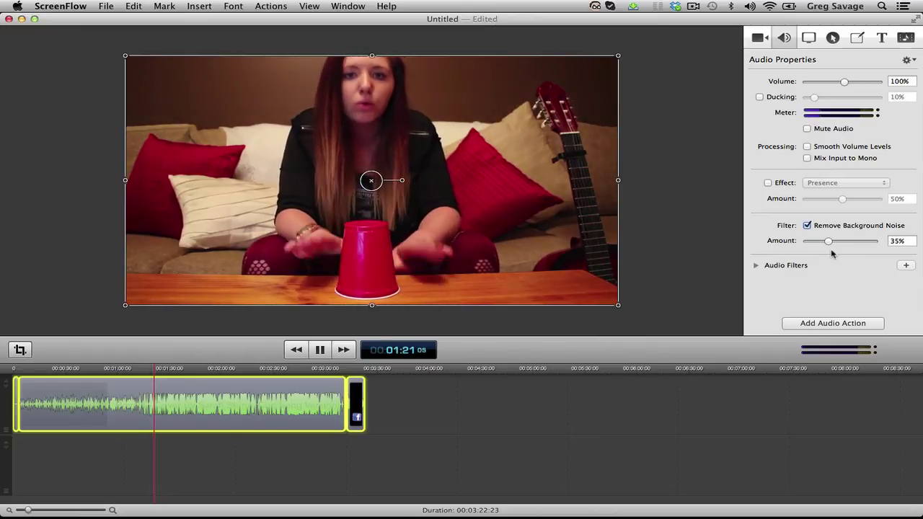
left_click_drag(831, 248, 839, 250)
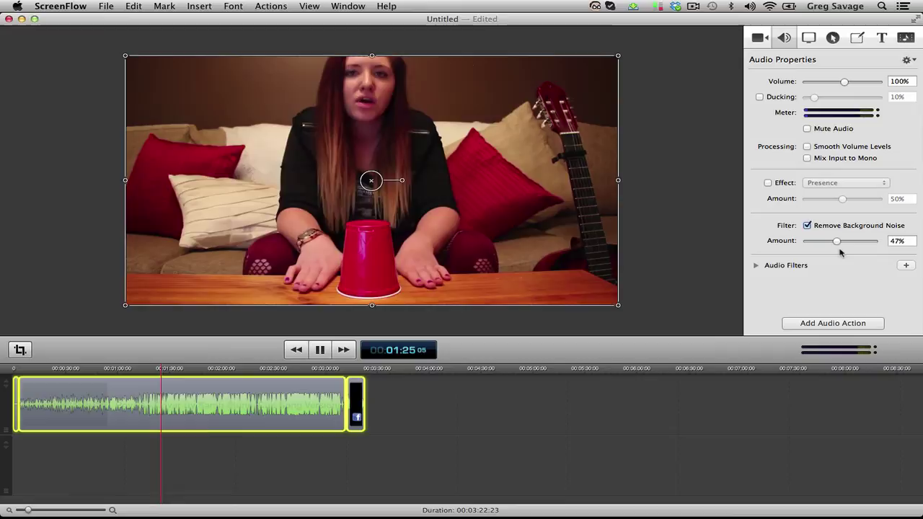
key("space")
left_click(684, 396)
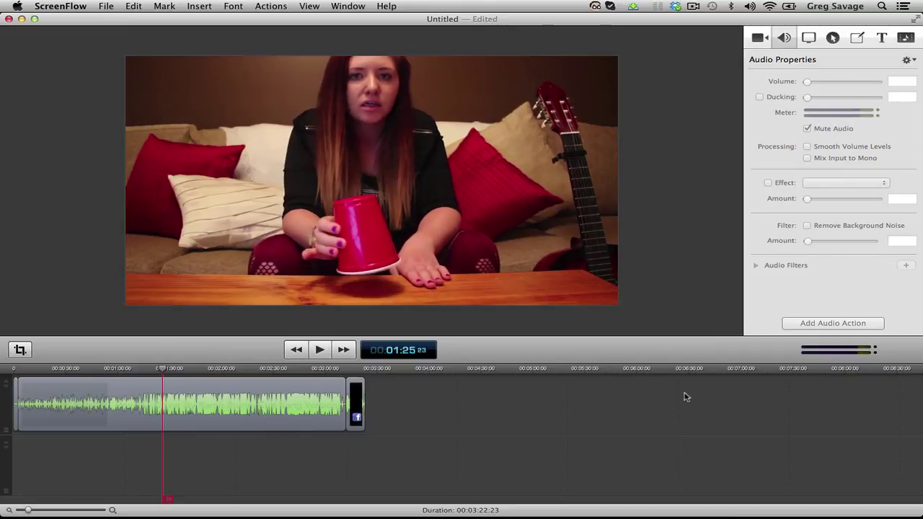
Start a File > Export and scale the output by 100% to 1280 x 720
left_click(106, 6)
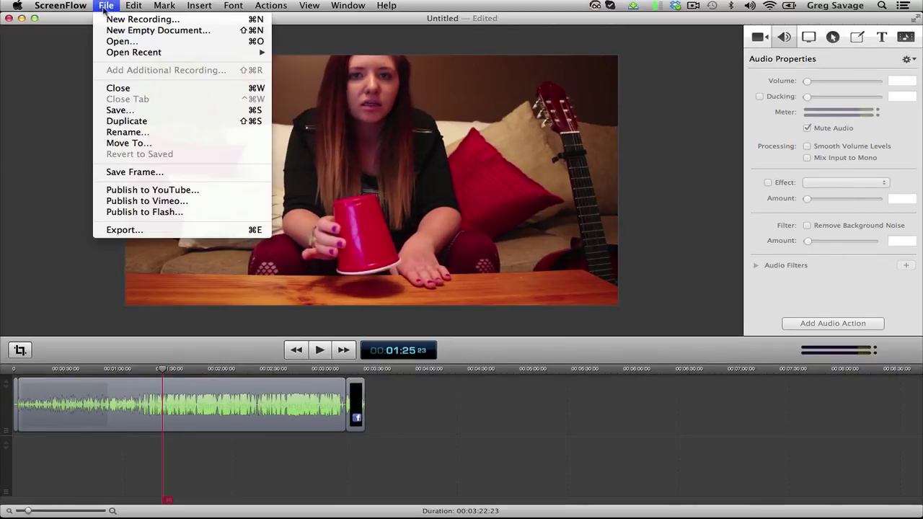
left_click(115, 232)
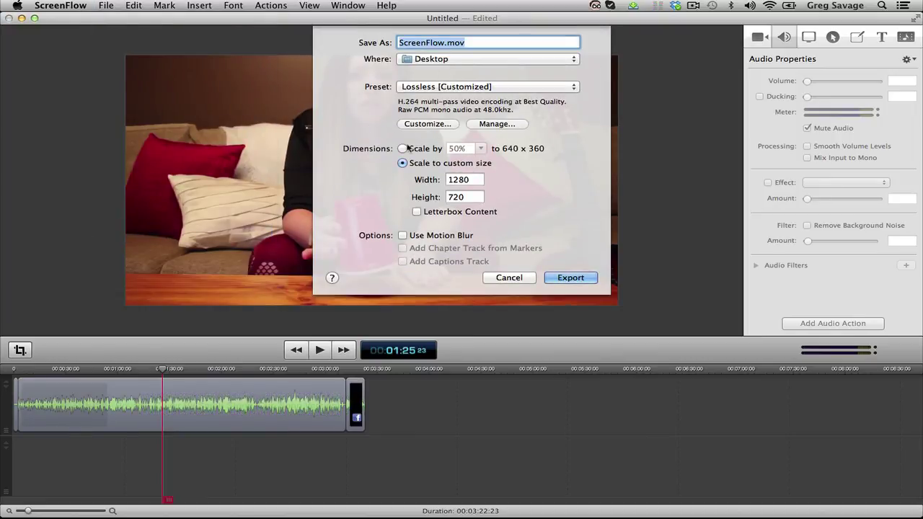
left_click(402, 149)
left_click(480, 149)
left_click(478, 194)
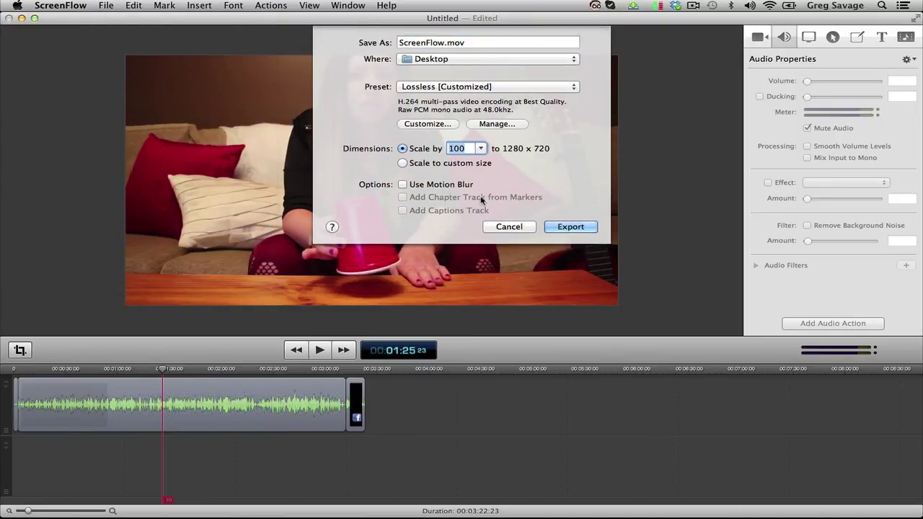